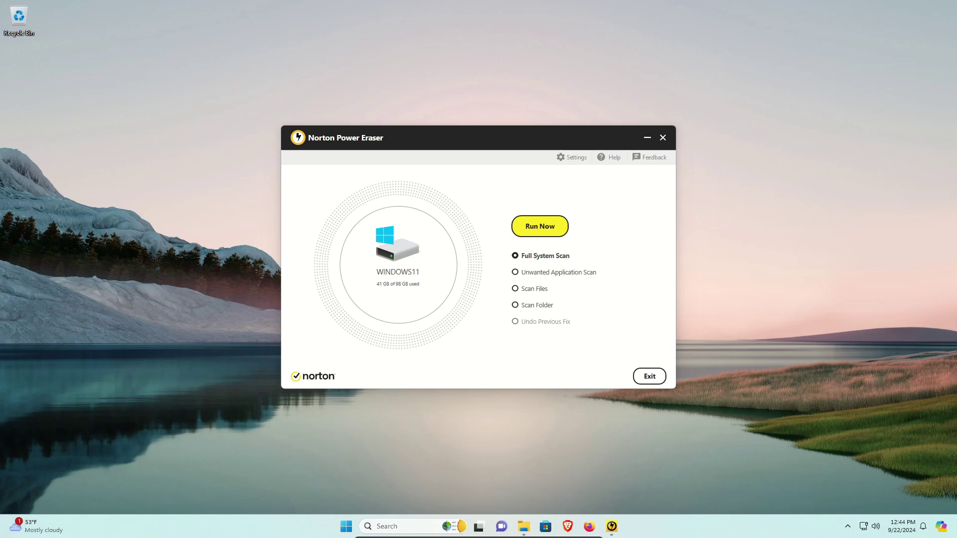
# Run a Norton Power Eraser Full System Scan, which finds no threats.
pyautogui.click(545, 227)
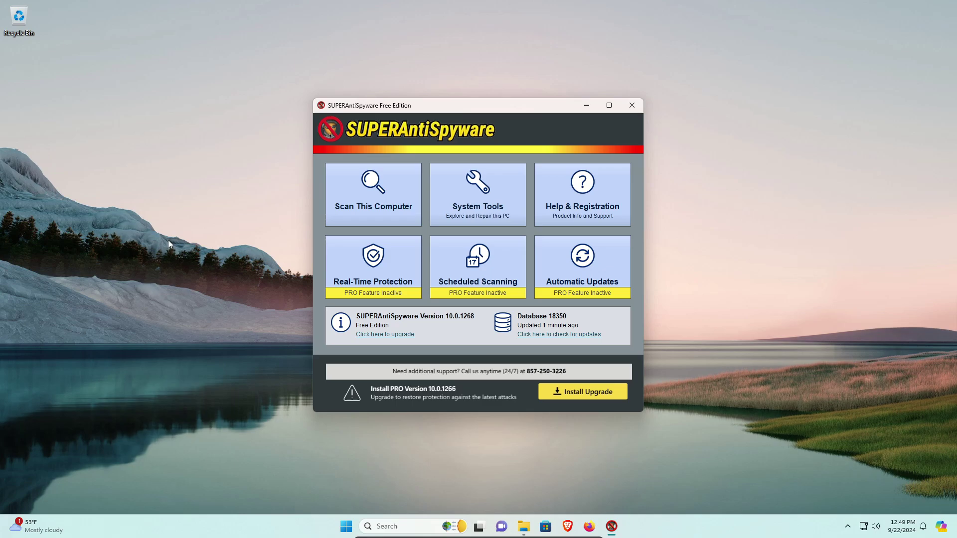
# Run a SUPERAntiSpyware Complete Scan and dismiss the summary of 7 tracking-cookie detections.
pyautogui.click(367, 202)
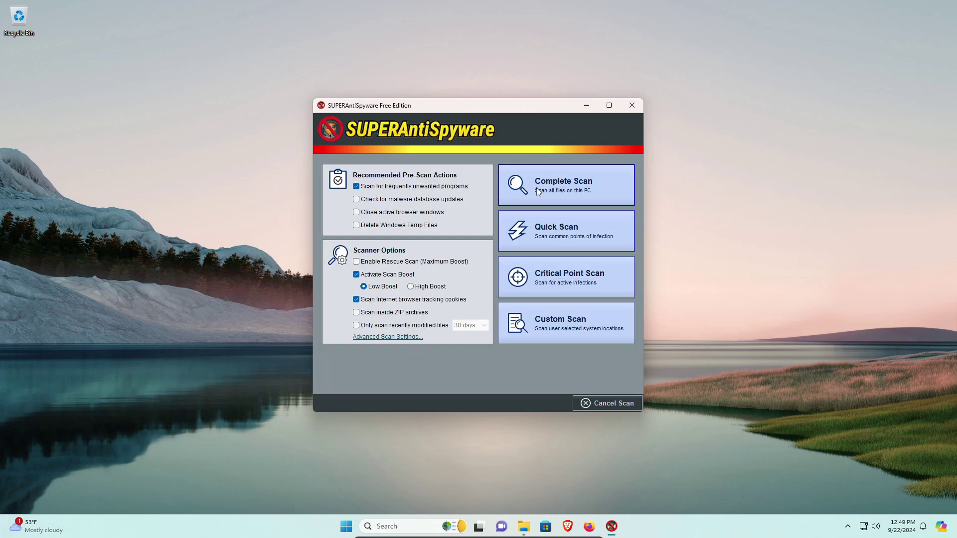
pyautogui.click(565, 191)
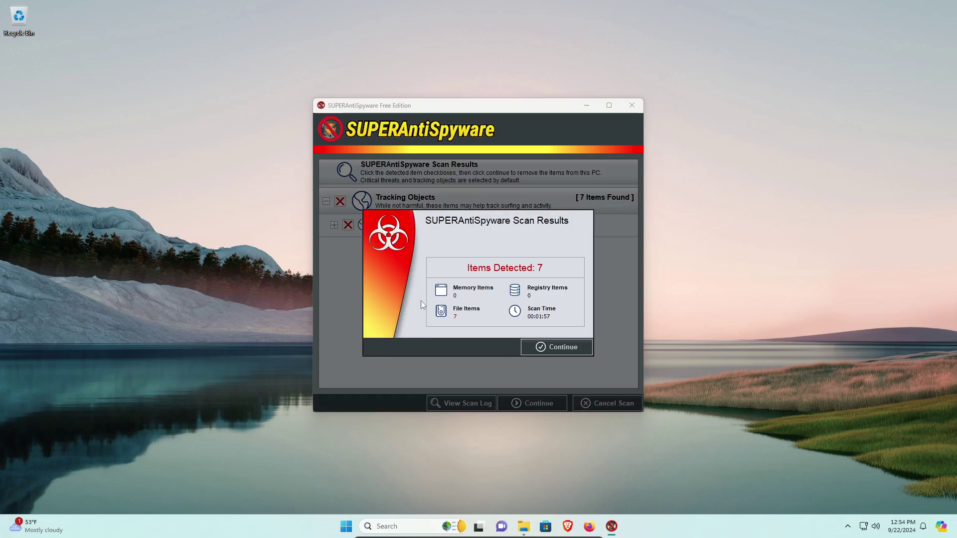
pyautogui.click(549, 345)
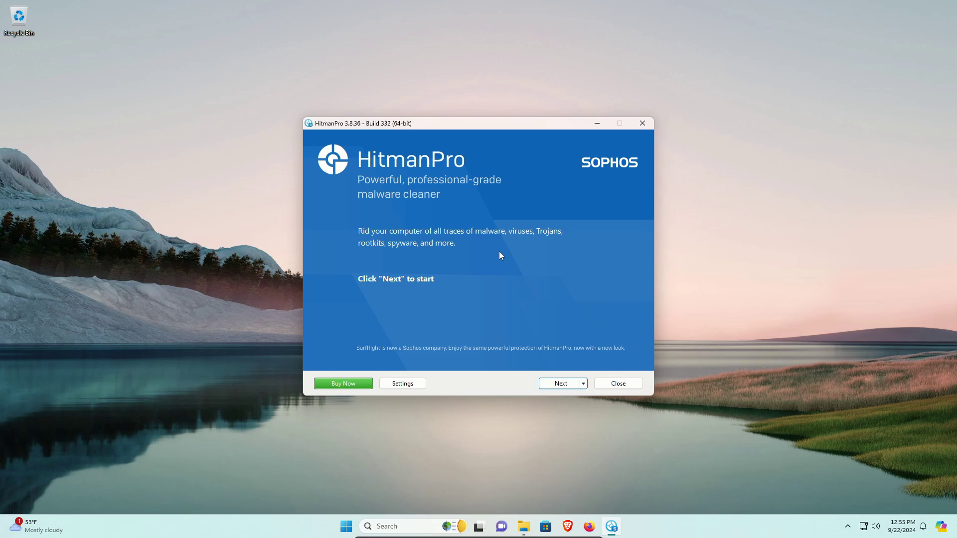
# Run a one-time HitmanPro Default scan and continue past results flagging seven VBox files.
pyautogui.hotkey('alt', 'Down')
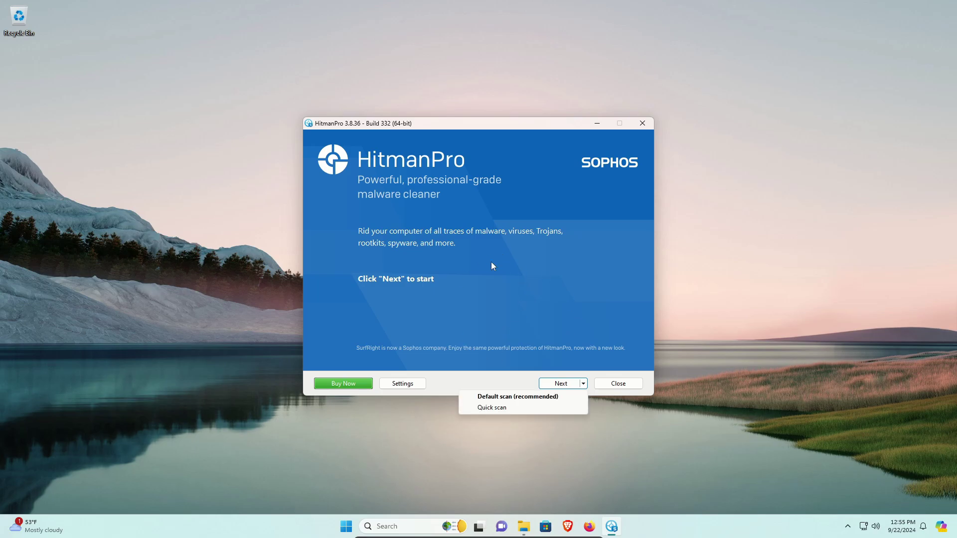
pyautogui.click(493, 399)
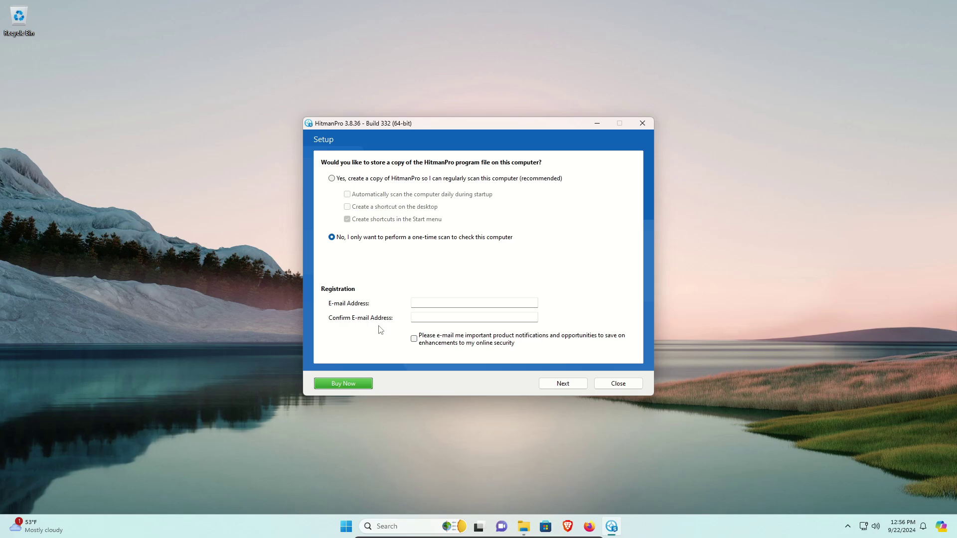
pyautogui.click(558, 388)
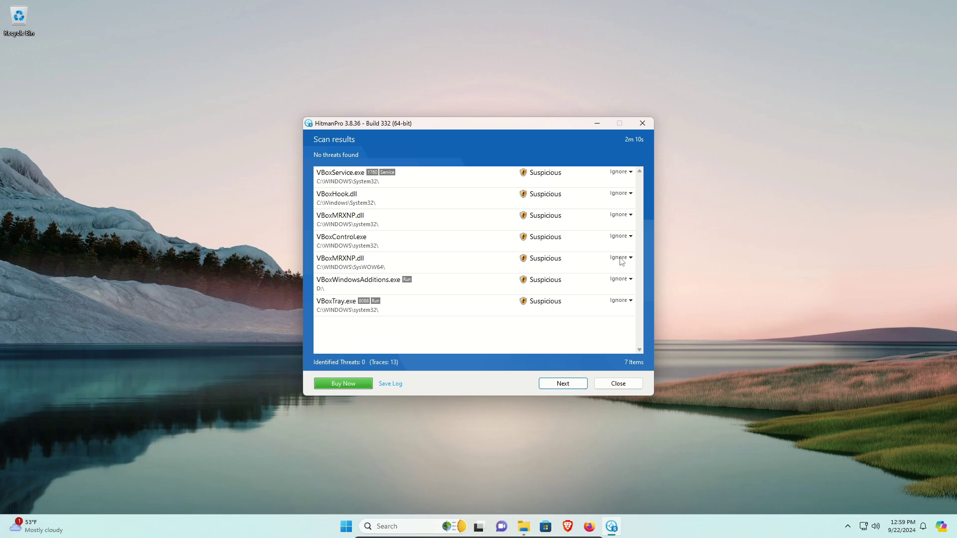
pyautogui.click(559, 386)
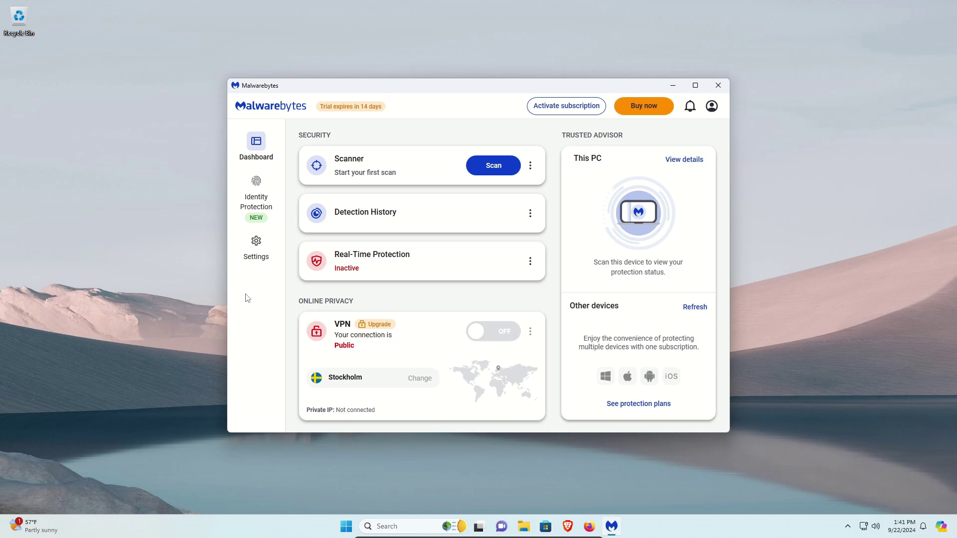
# Review Malwarebytes' Scan and detections settings, then start a threat scan from the Dashboard.
pyautogui.click(255, 244)
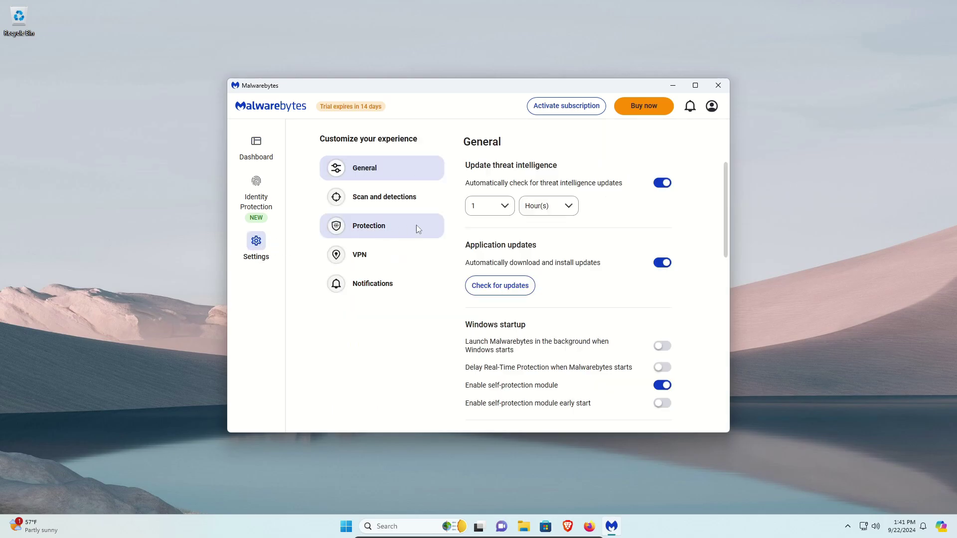
pyautogui.click(372, 200)
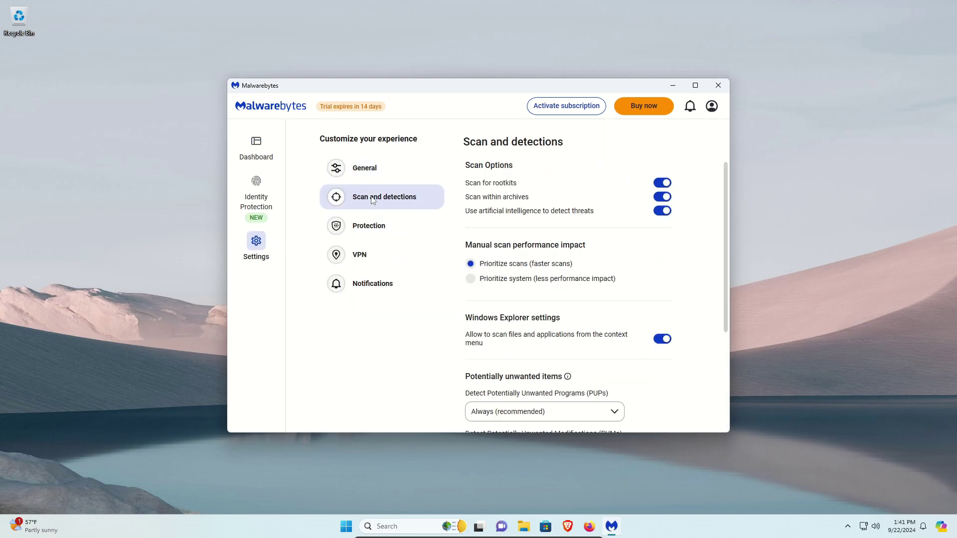
pyautogui.click(265, 153)
pyautogui.click(493, 167)
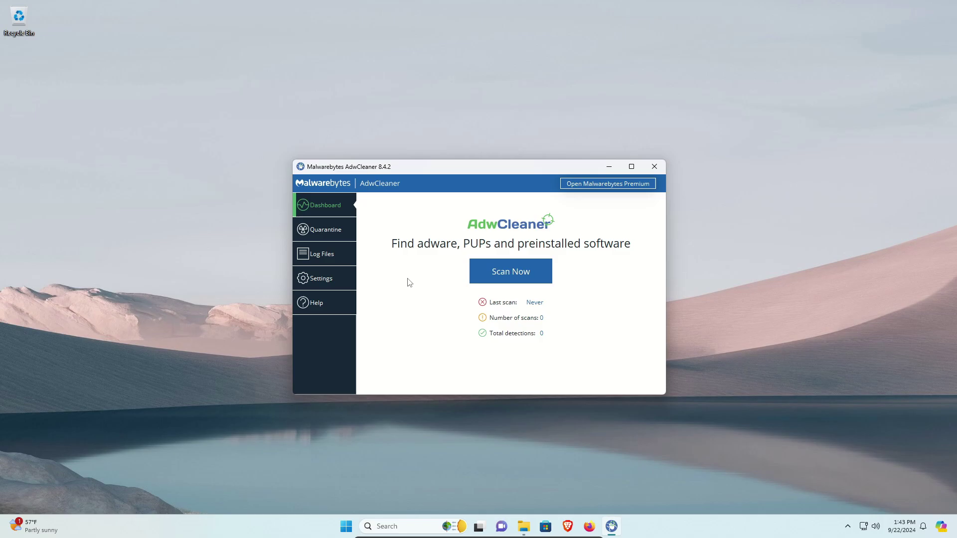
# Start an AdwCleaner Scan Now for adware and PUPs.
pyautogui.click(510, 273)
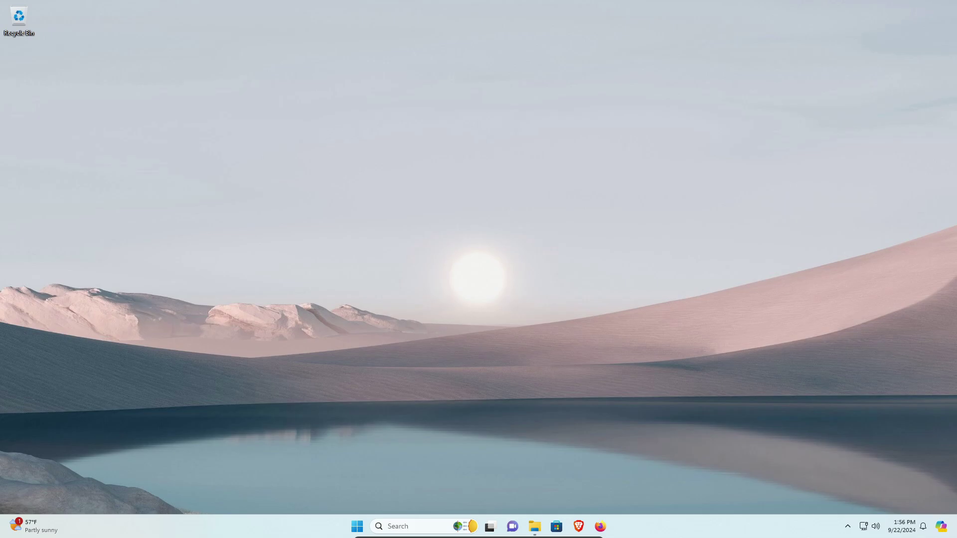
# Open Windows Security's Virus & threat protection page and review the available scan options.
pyautogui.click(848, 527)
pyautogui.click(859, 496)
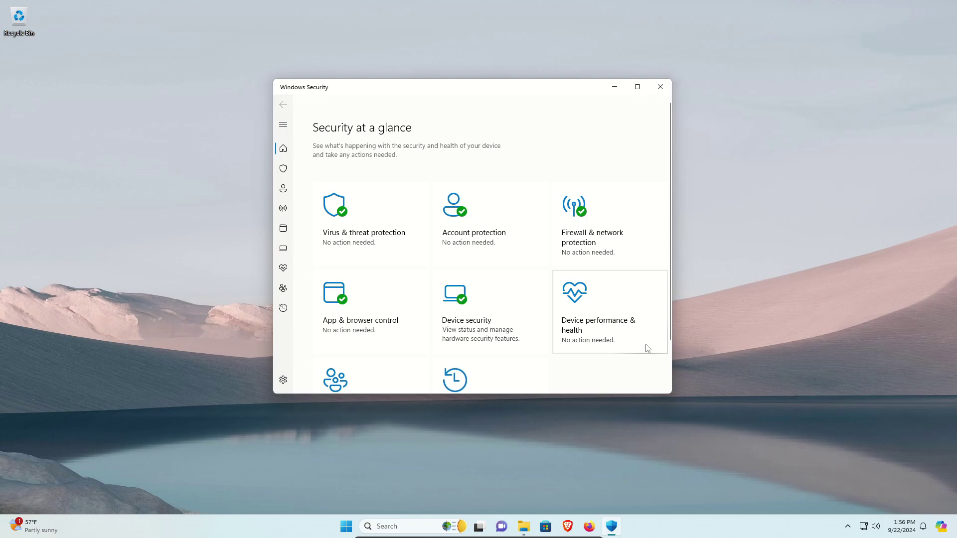
pyautogui.click(370, 230)
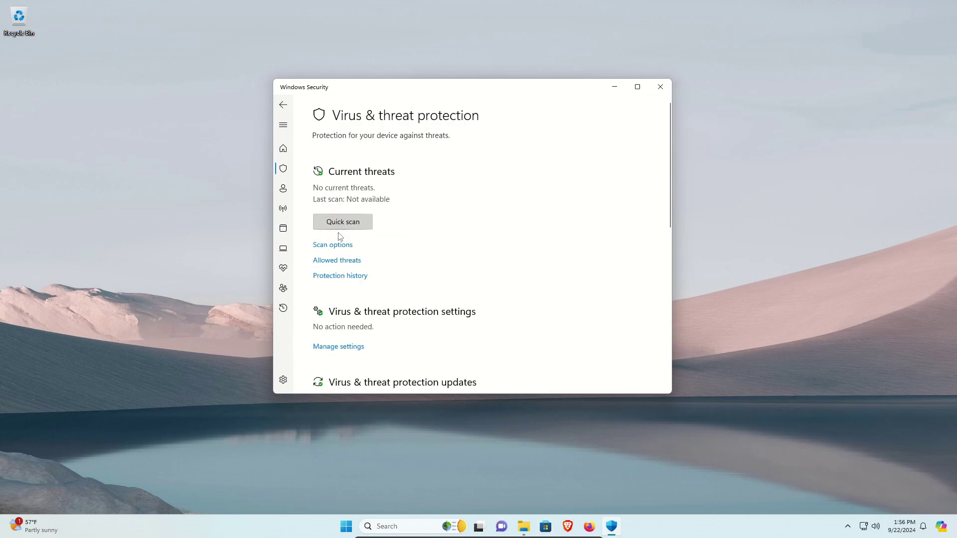
pyautogui.click(330, 245)
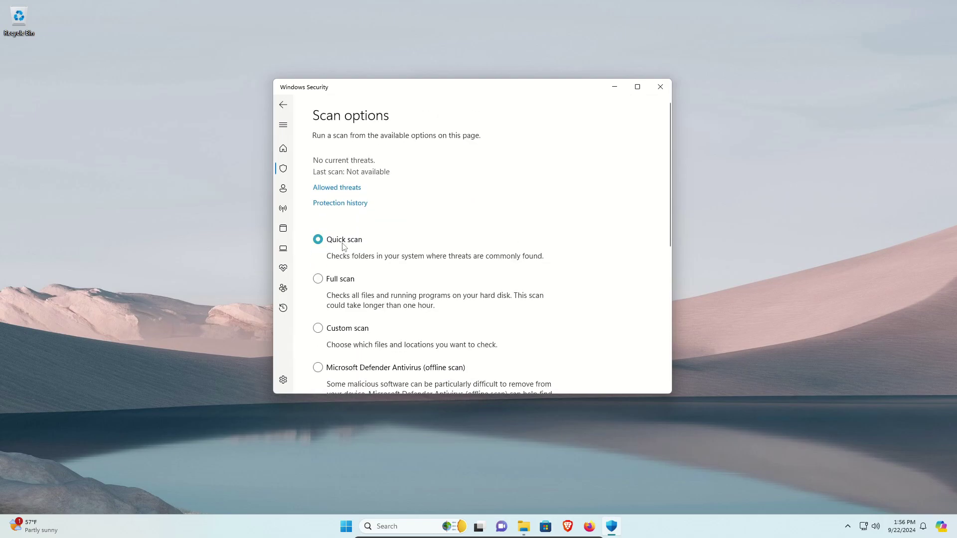
pyautogui.scroll(-3, 384, 319)
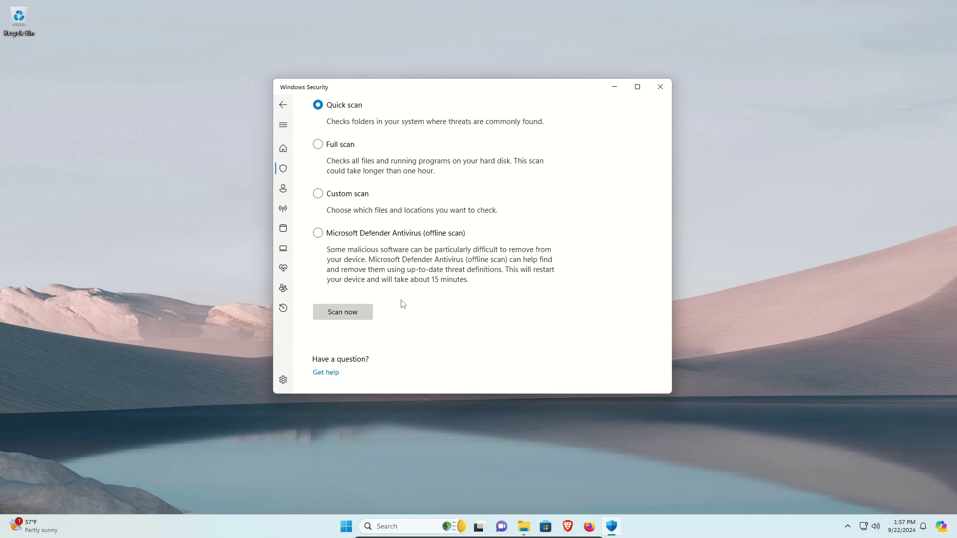
pyautogui.scroll(3, 403, 304)
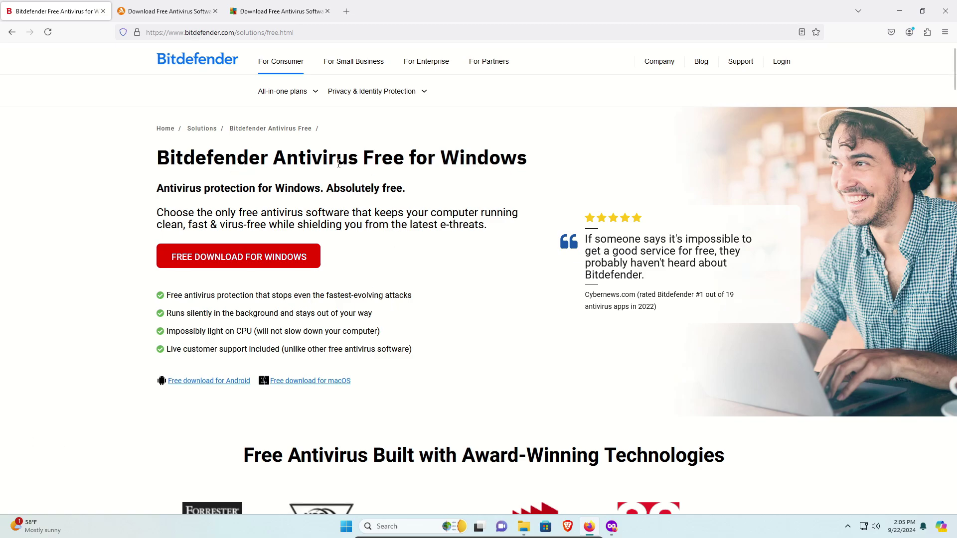
# Compare the Avast and AVG free antivirus tabs, ending on the Bitdefender page.
pyautogui.click(157, 10)
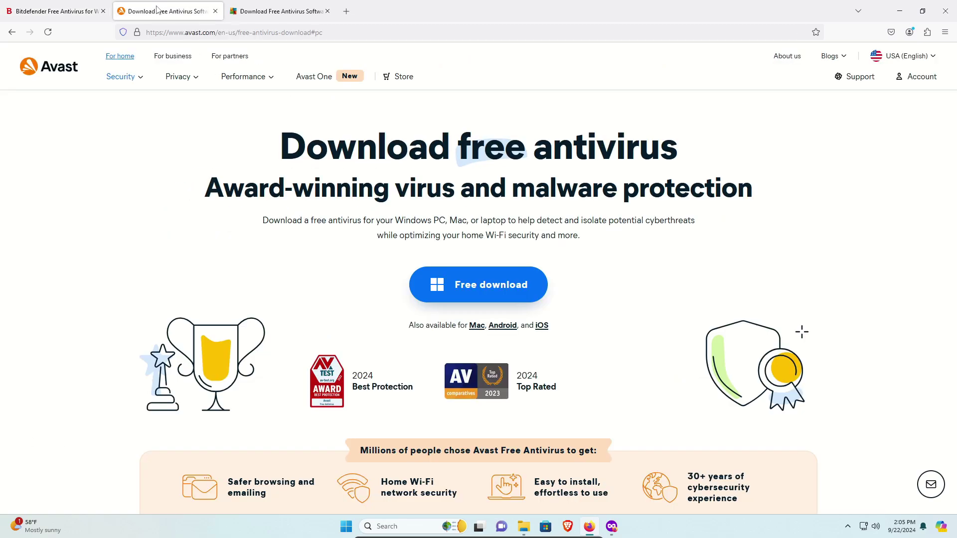
pyautogui.click(262, 7)
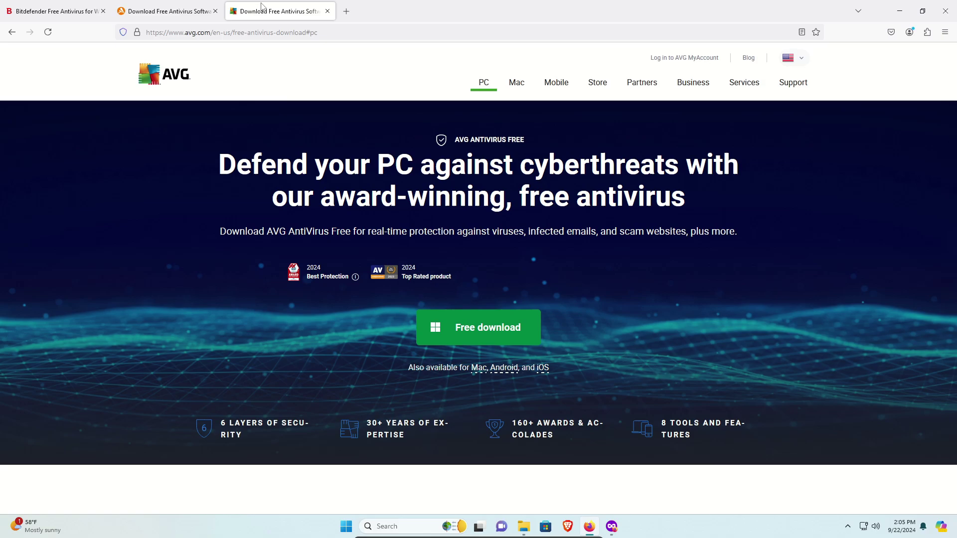
pyautogui.click(166, 9)
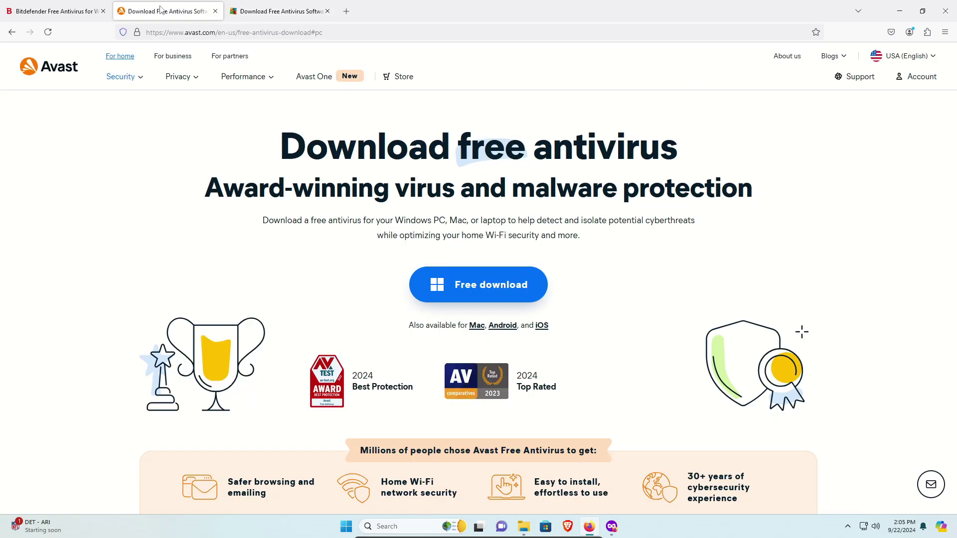
pyautogui.click(57, 7)
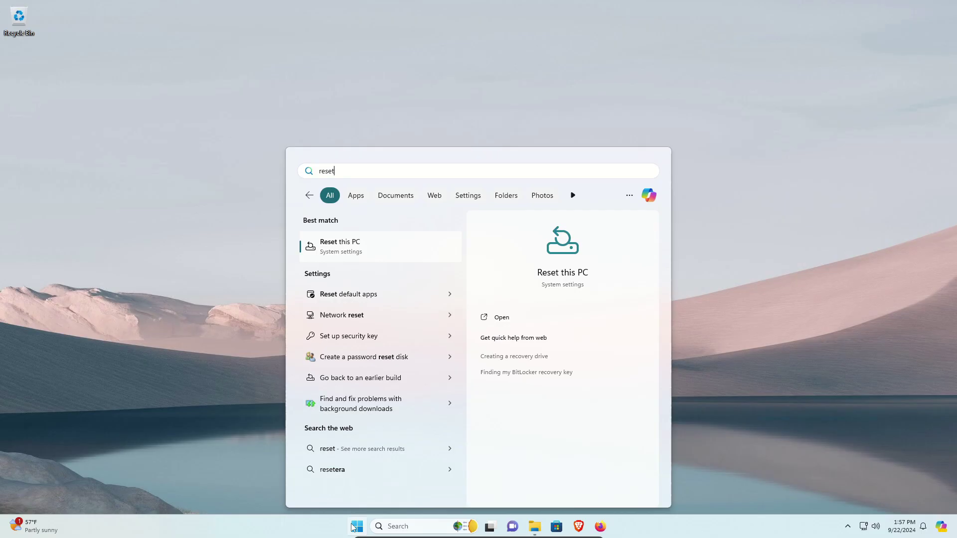
# Open the Reset this PC recovery settings and start the Reset PC process.
pyautogui.click(340, 247)
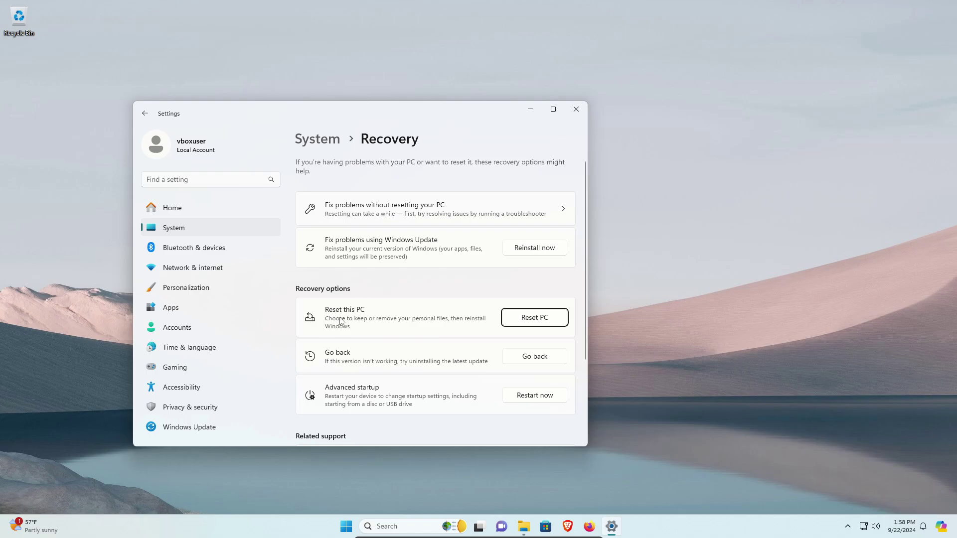
pyautogui.click(523, 319)
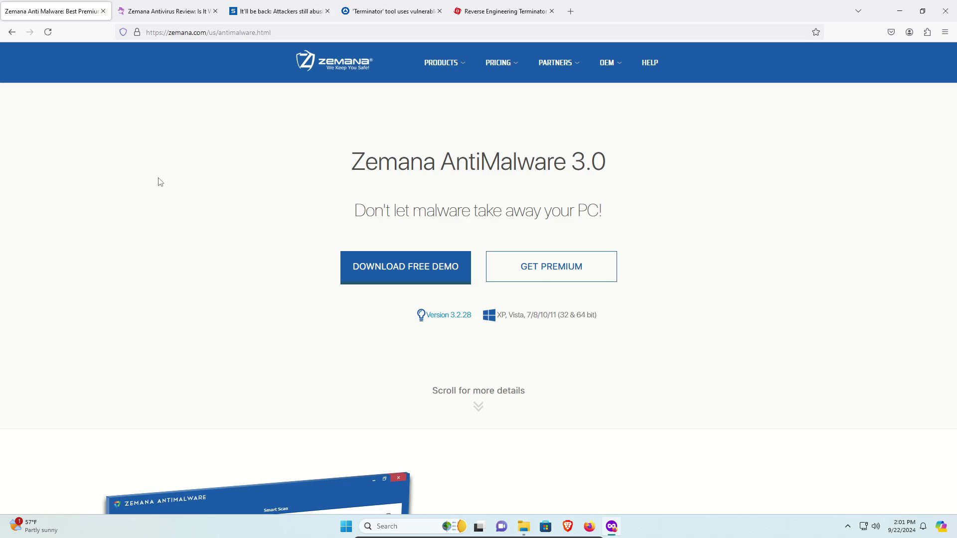
# Scroll the Zemana AntiMalware download page, then view the SafetyDetectives Zemana review.
pyautogui.scroll(-15, 159, 182)
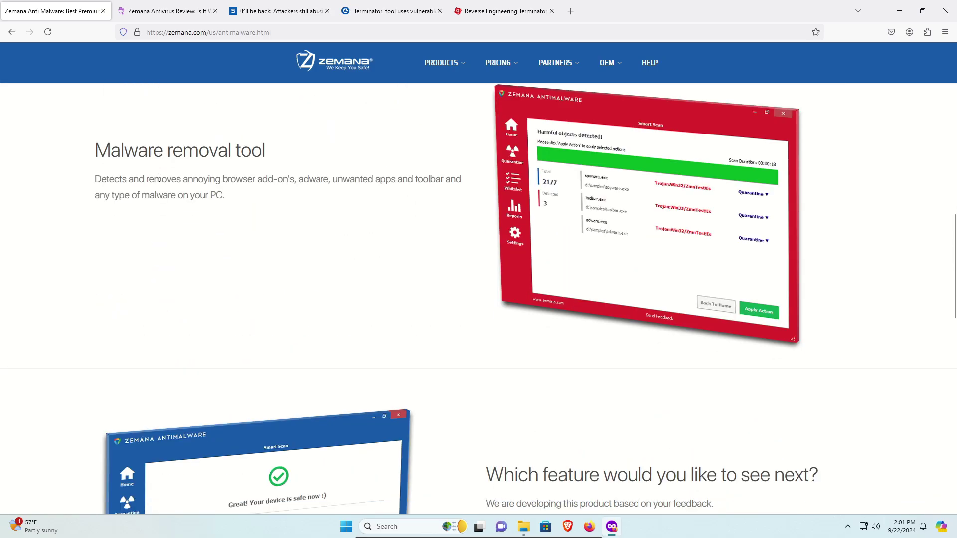
pyautogui.scroll(-12, 159, 180)
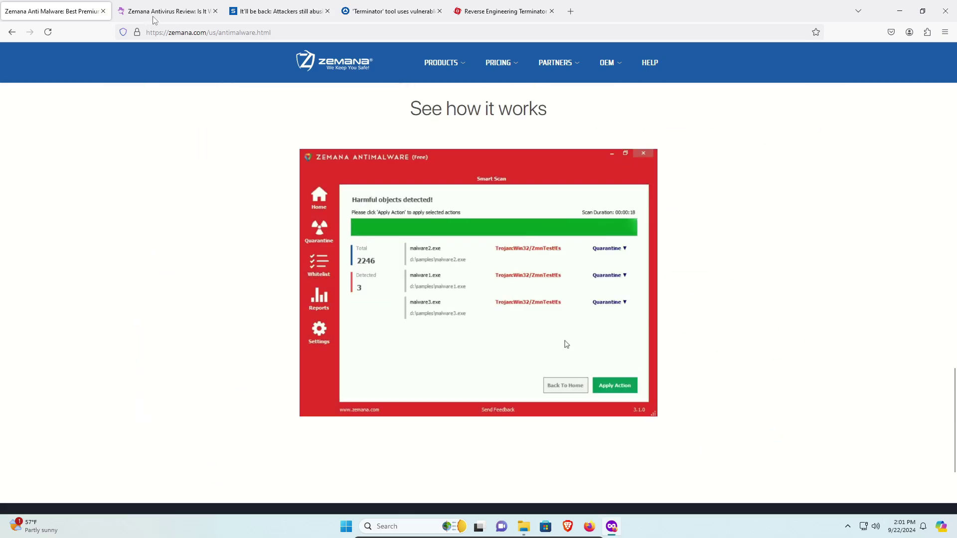
pyautogui.click(154, 18)
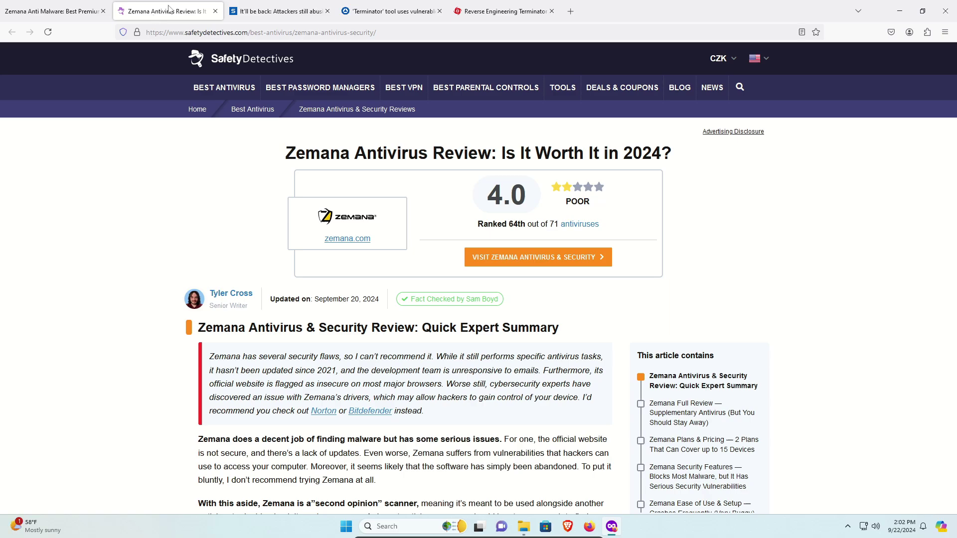
# Read the Sophos and TechSpot Terminator articles, then the VoidSec Zemana driver write-up.
pyautogui.click(264, 15)
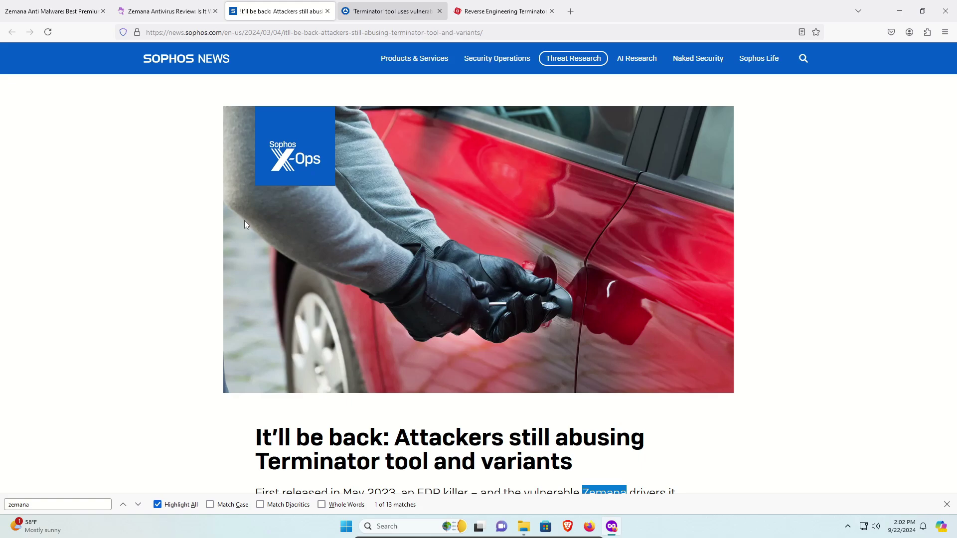
pyautogui.scroll(-2, 146, 444)
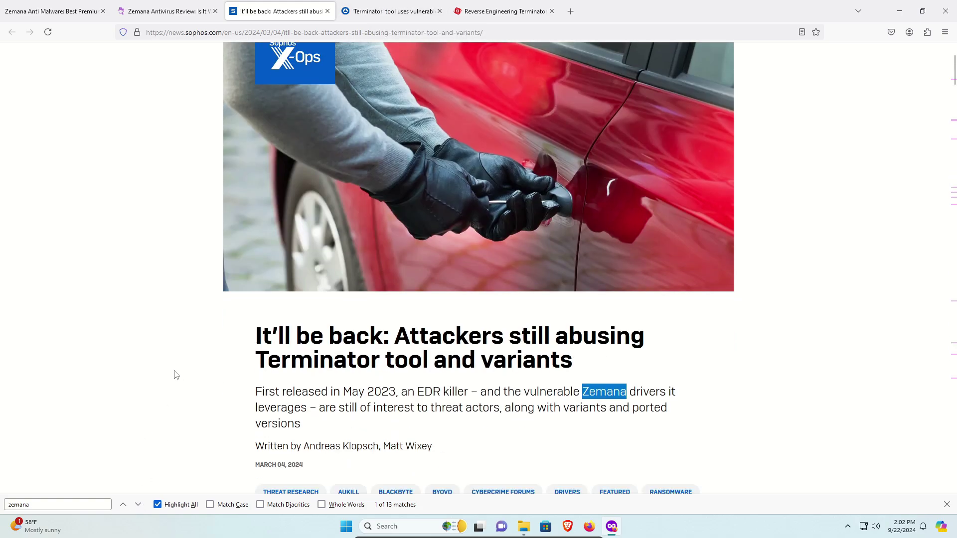
pyautogui.click(369, 11)
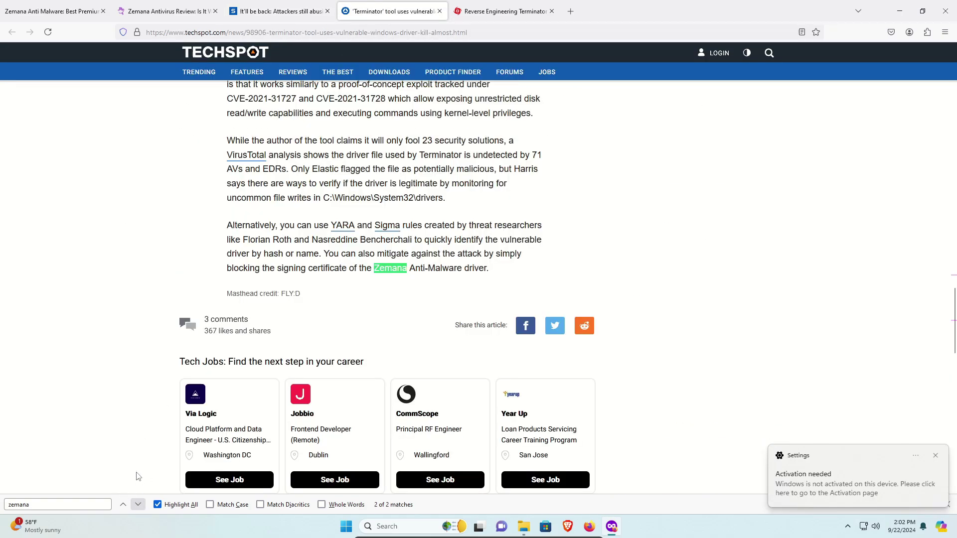
pyautogui.click(139, 504)
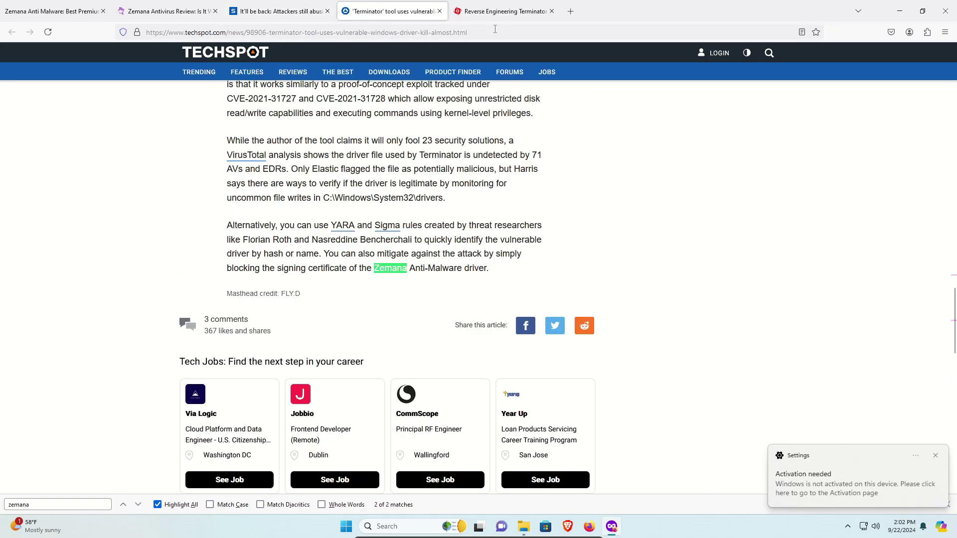
pyautogui.click(475, 10)
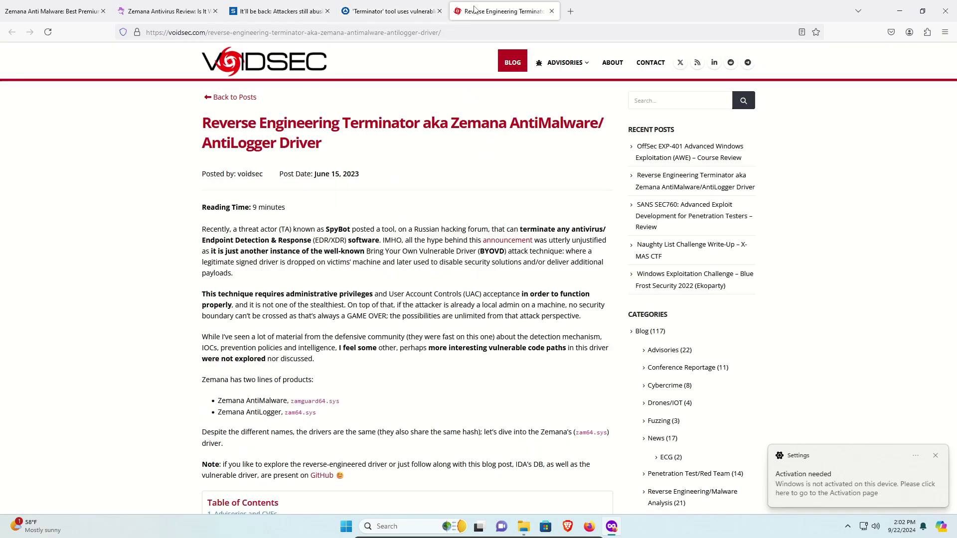
# Minimize the Firefox window holding the Zemana research tabs.
pyautogui.click(900, 12)
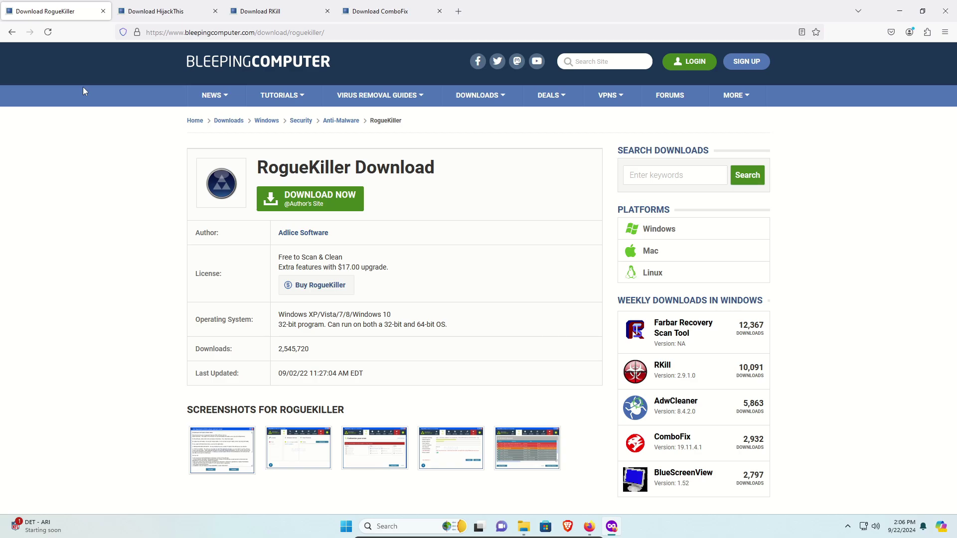
# Step through the HijackThis, RKill and ComboFix 19.11.4.1 download page tabs in Firefox.
pyautogui.click(147, 7)
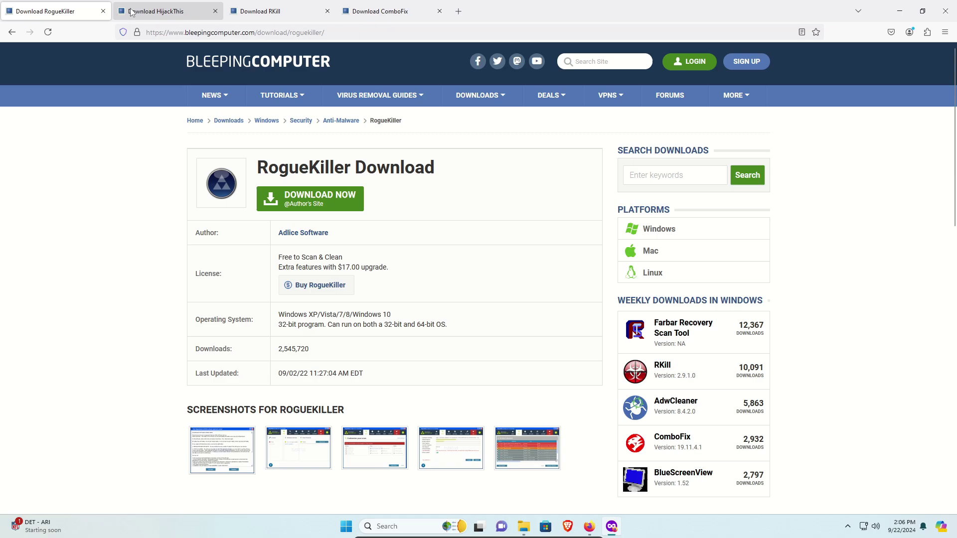
pyautogui.click(265, 10)
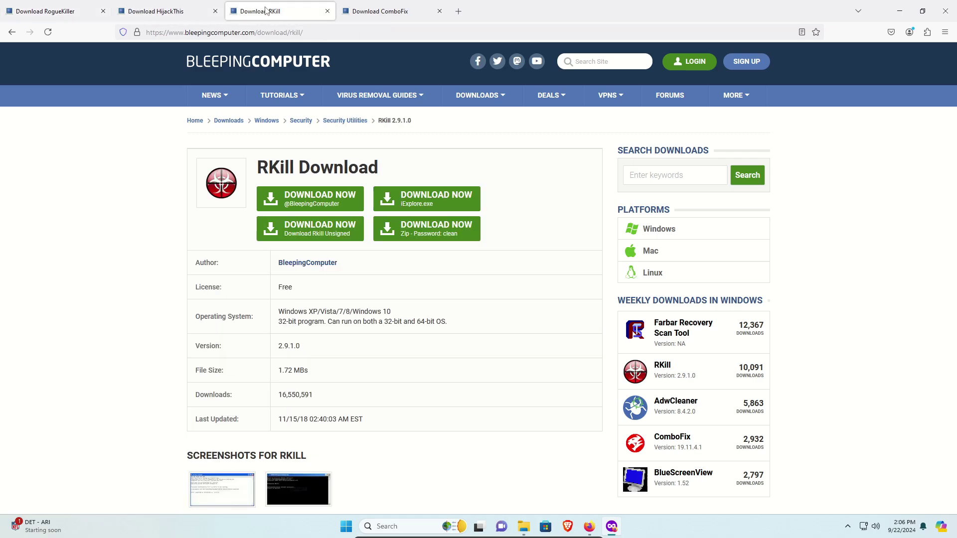
pyautogui.click(379, 12)
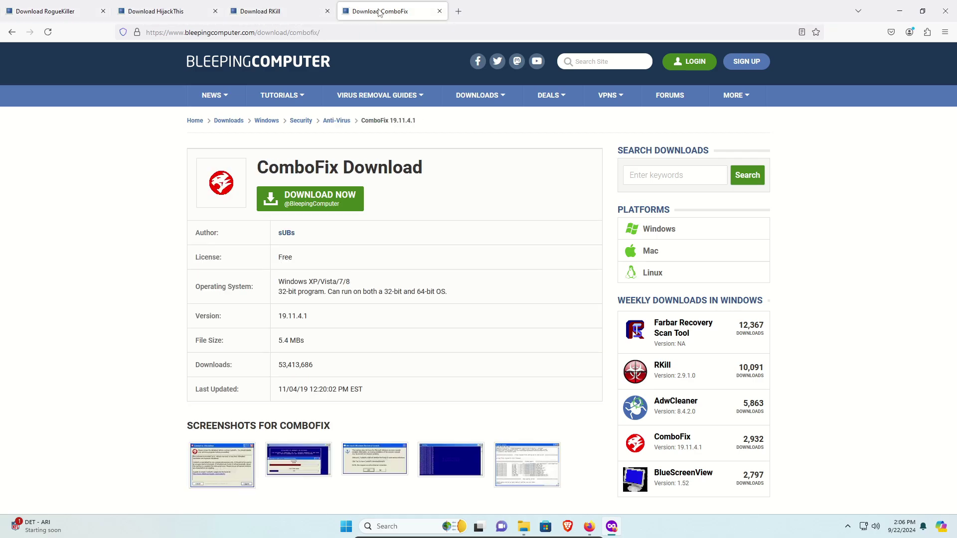